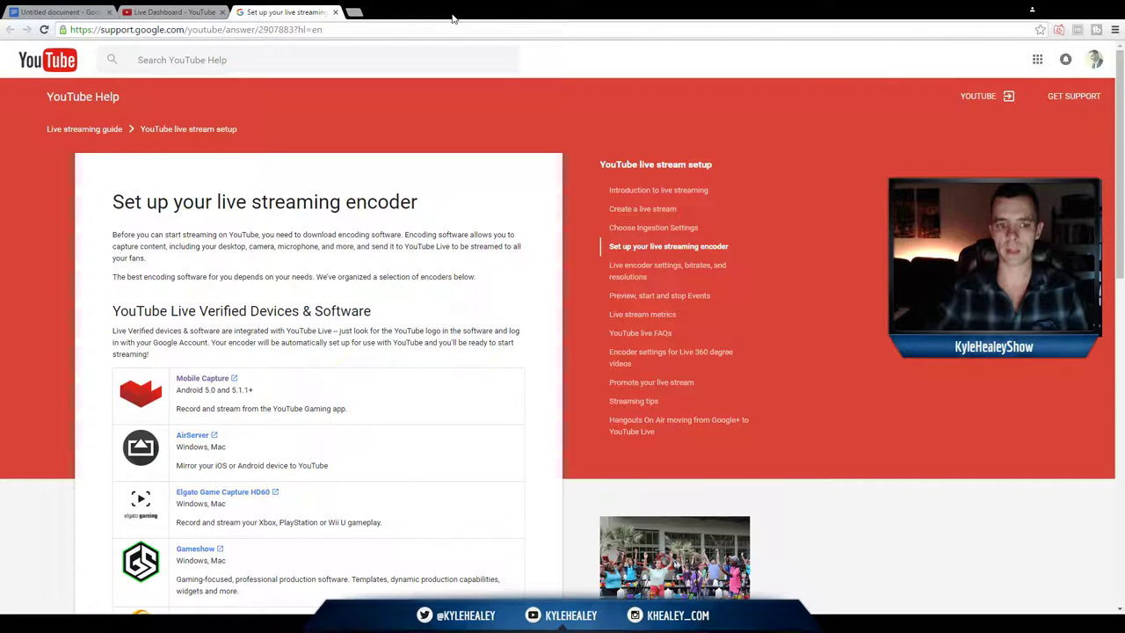
scroll(542, 101, "down", 5)
scroll(551, 151, "down", 5)
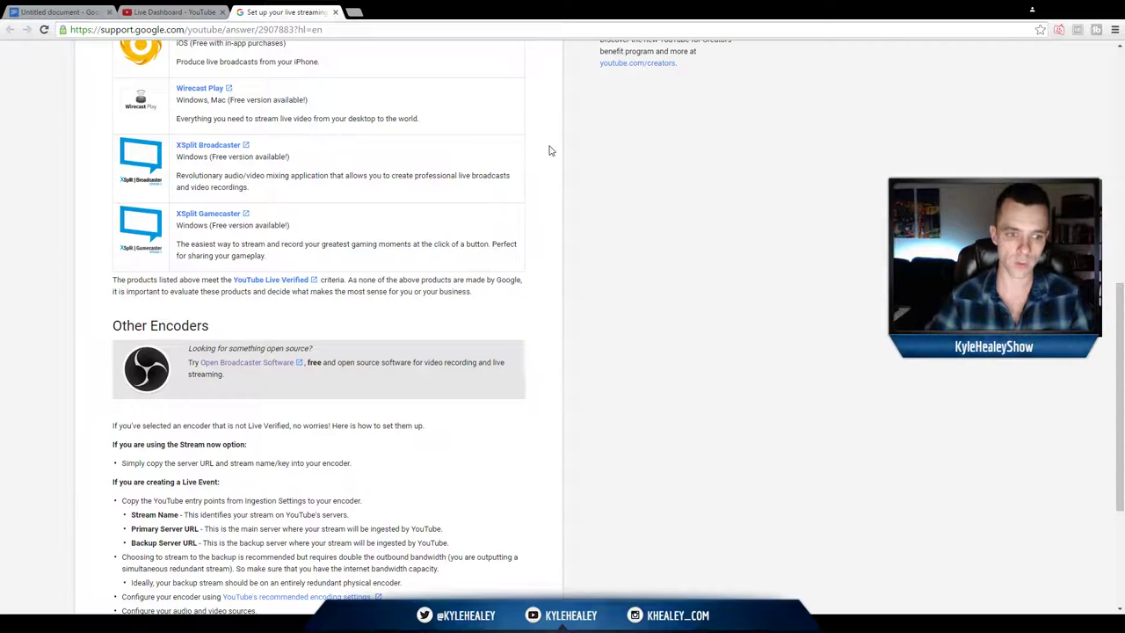
Open obsproject.com from the 'Open Broadcaster Software' link and highlight the OBS Classic 0.659 heading.
left_click(250, 363)
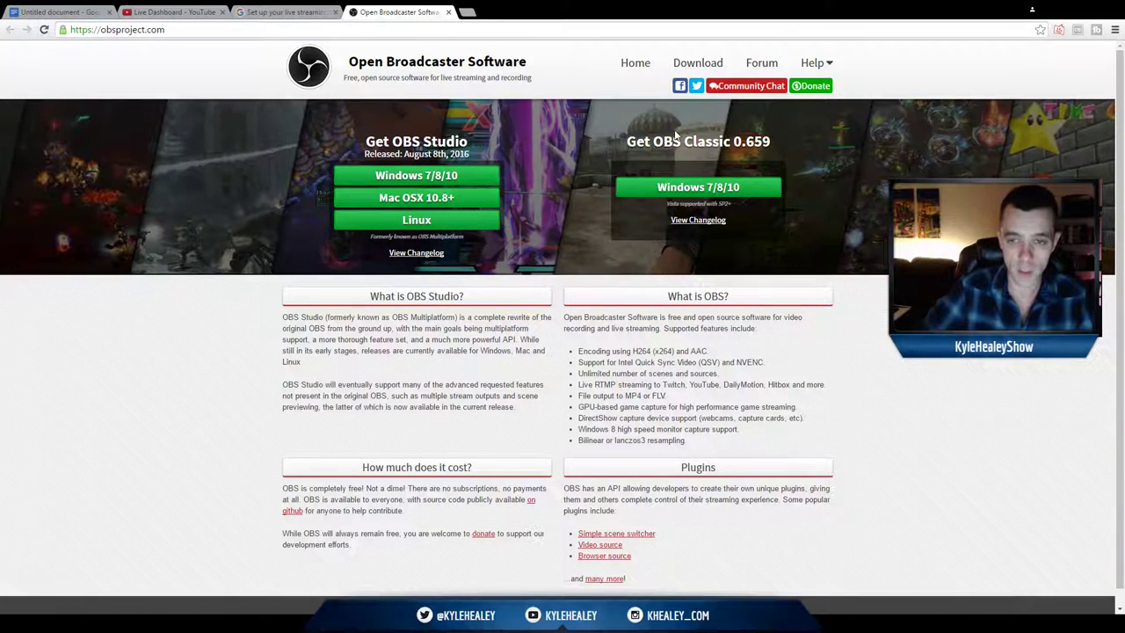
left_click_drag(624, 141, 785, 154)
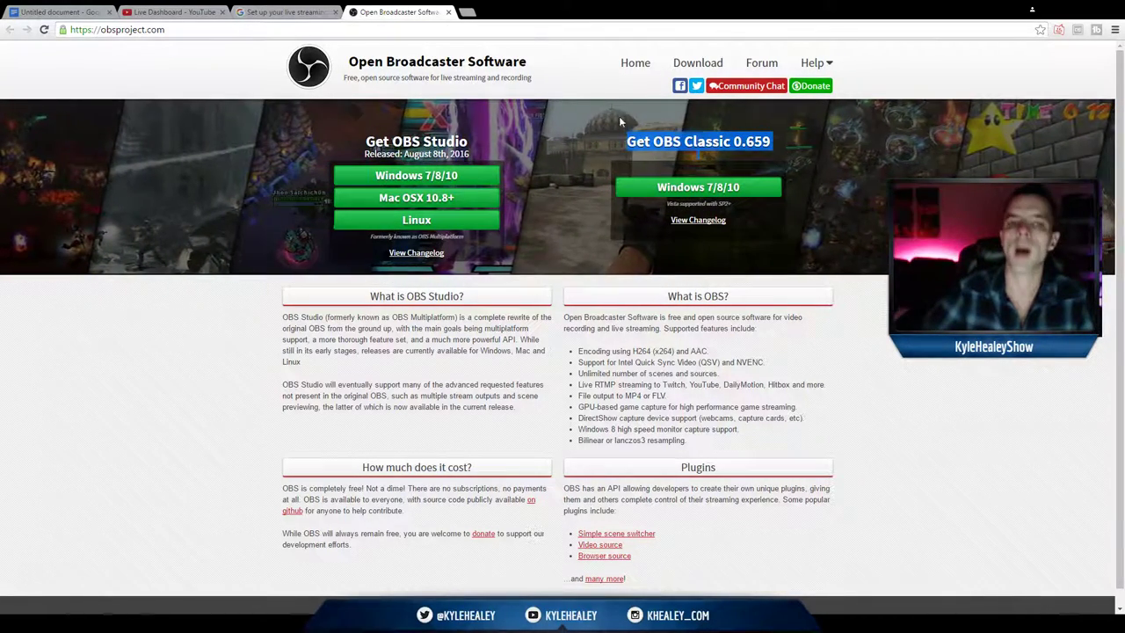